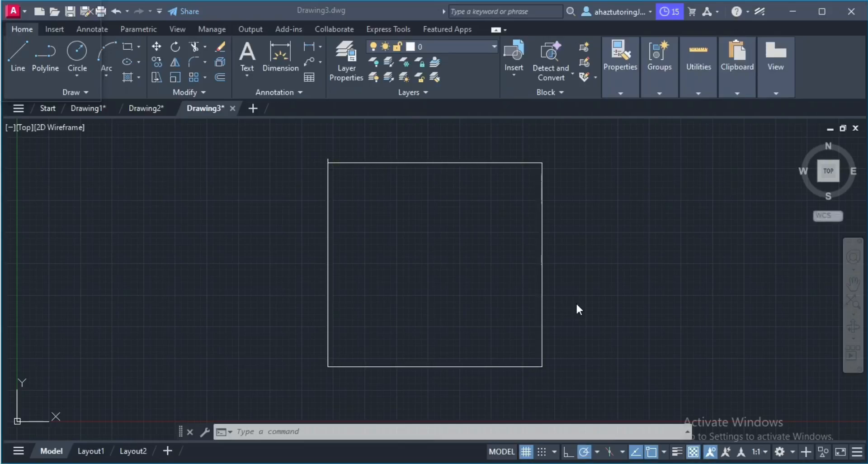
Set the model space limits with LIMITS, from the rectangle's lower-left corner to its upper-right corner.
click(355, 431)
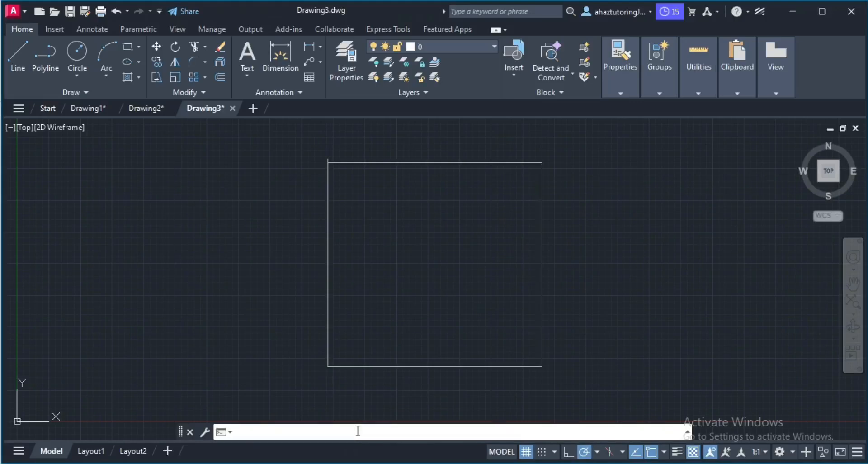
text(limits)
key(Return)
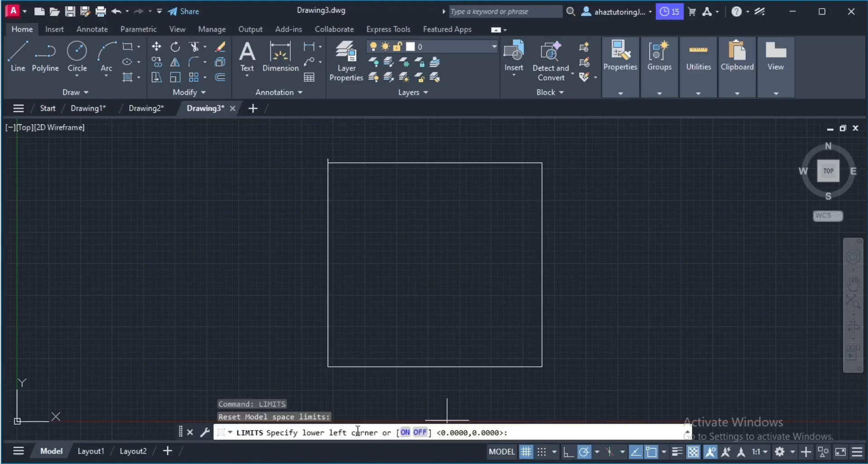
click(329, 366)
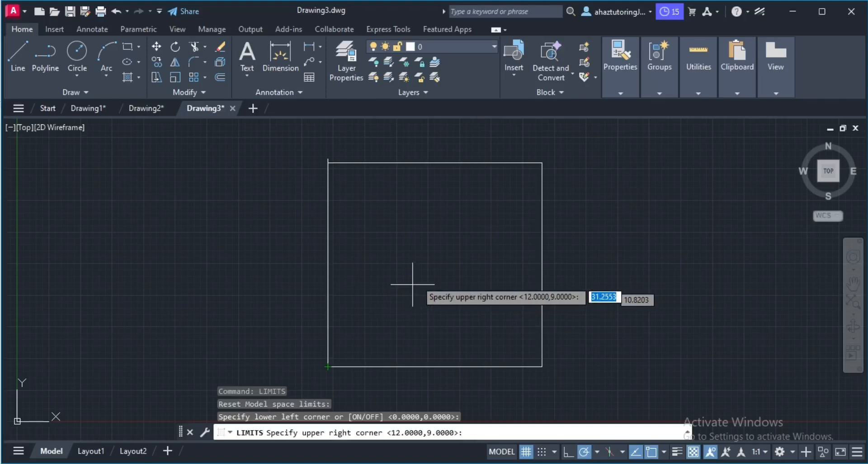
click(539, 166)
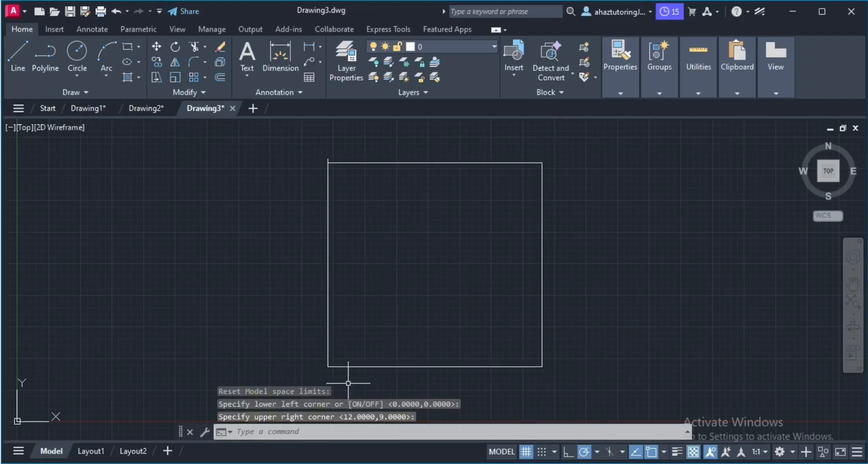
Switch limits checking on with the ON option of the LIMITS command.
click(303, 433)
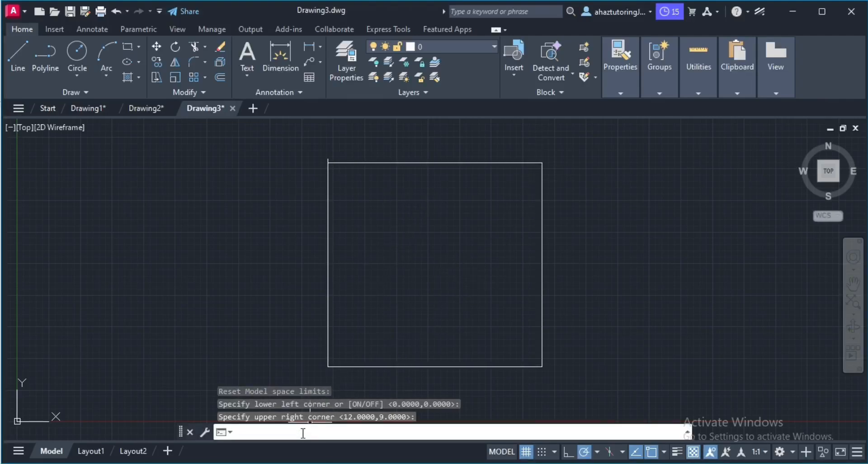
text(limits)
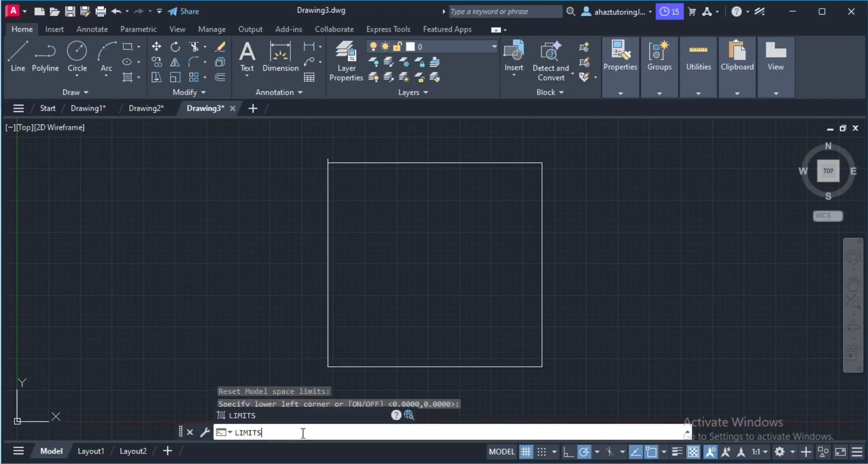
key(Return)
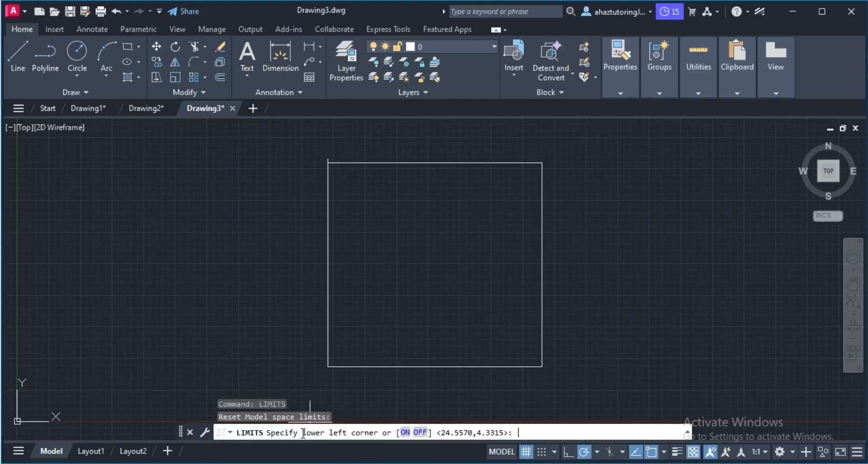
text(on)
key(Return)
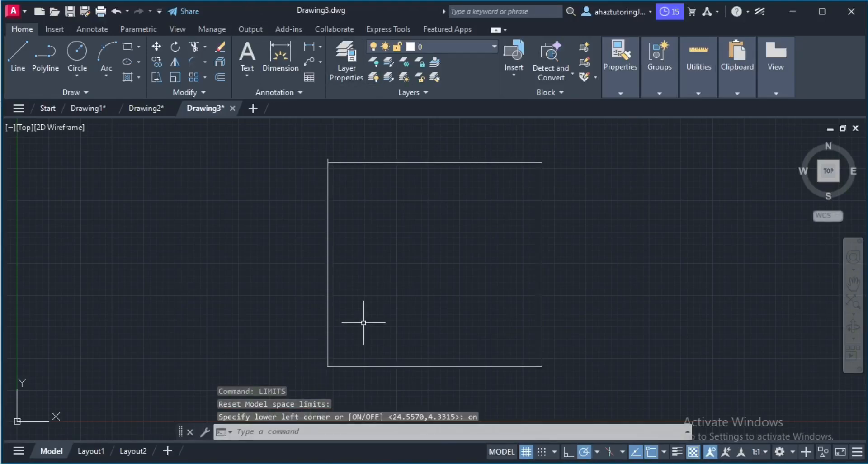
Start a line inside the rectangle and try to place its next point beyond the right edge.
click(24, 48)
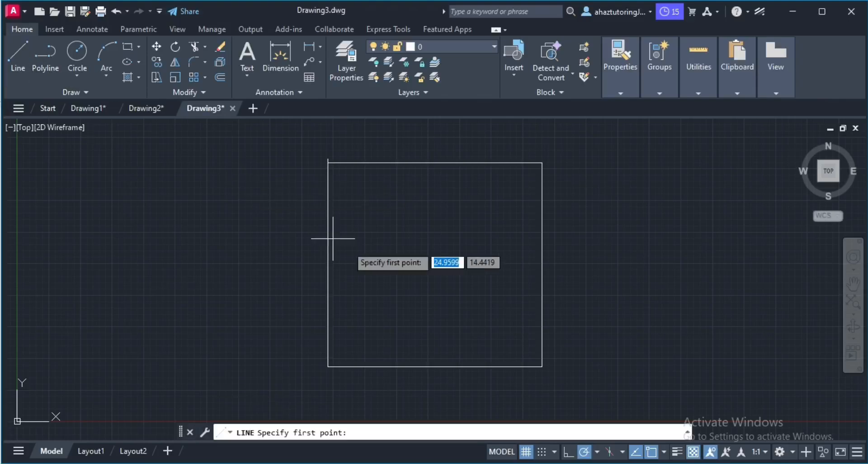
click(455, 228)
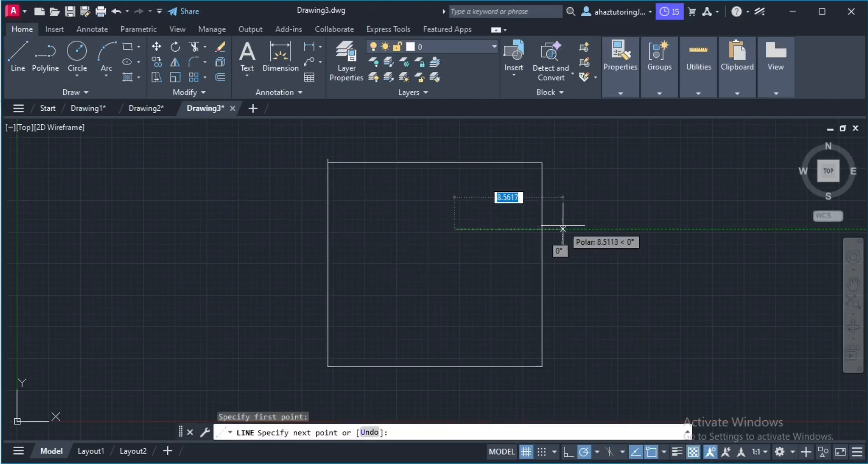
click(561, 285)
click(581, 263)
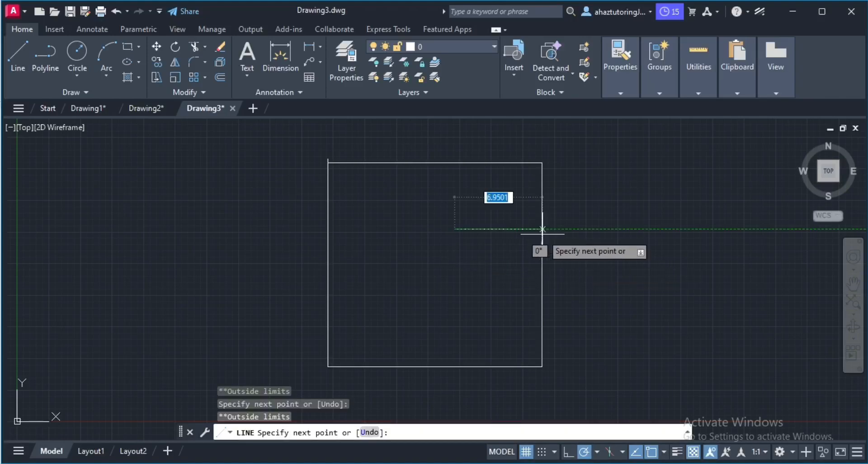
Continue the line with a V-shaped pair of segments inside the rectangle, test a point past the right edge, and extend it to the upper-right corner.
scroll(543, 229, up, 4)
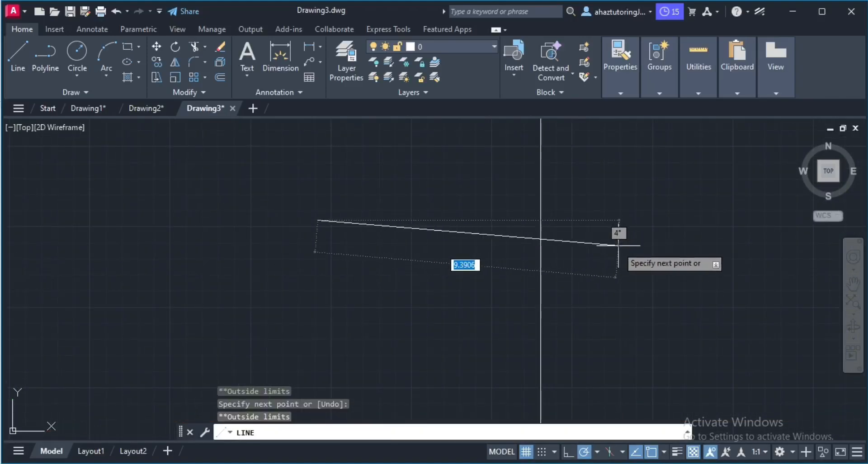
click(382, 290)
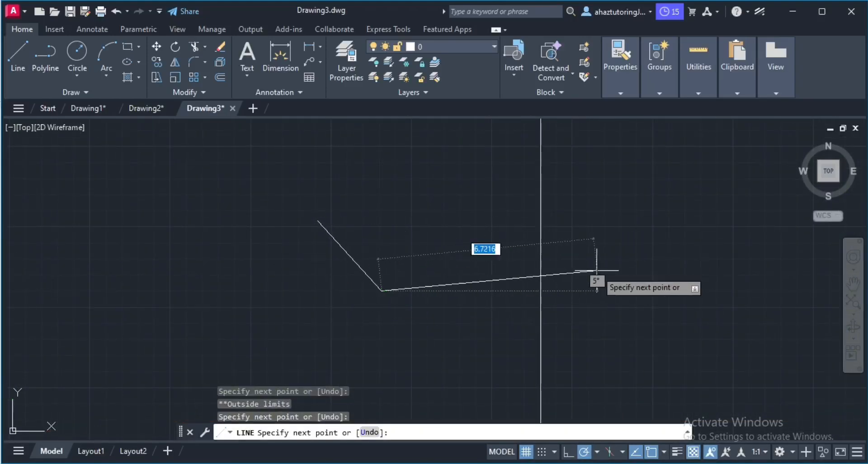
click(527, 199)
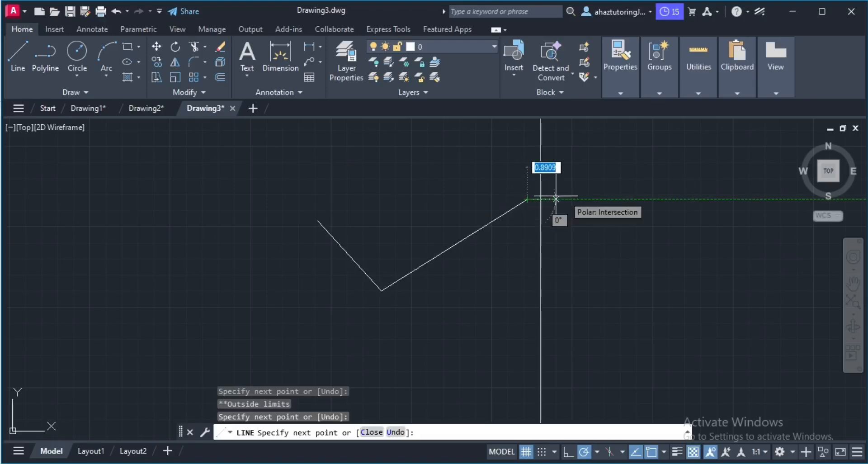
click(583, 278)
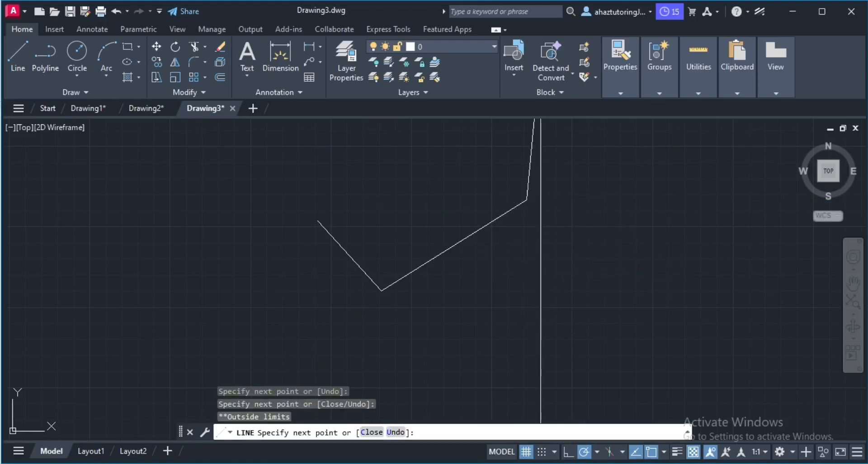
click(541, 54)
Try placing line points above the rectangle's top edge, and draw the next segment to a point just inside the left edge.
scroll(449, 248, up, 2)
scroll(446, 259, down, 4)
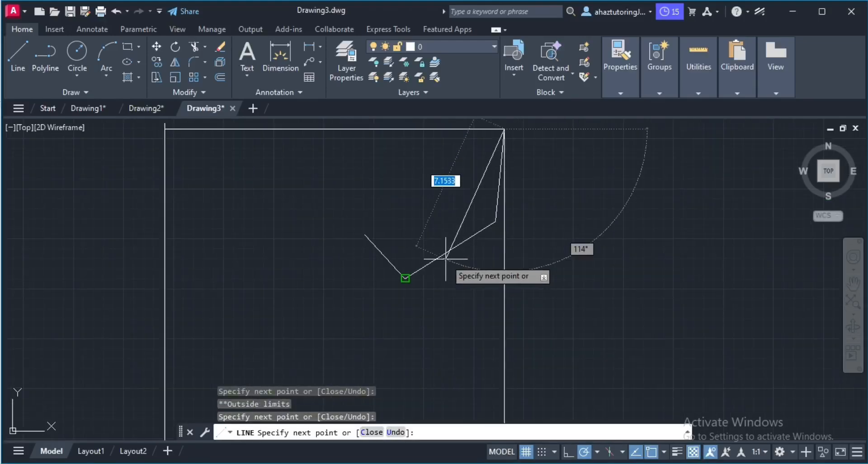
scroll(446, 258, down, 2)
click(384, 153)
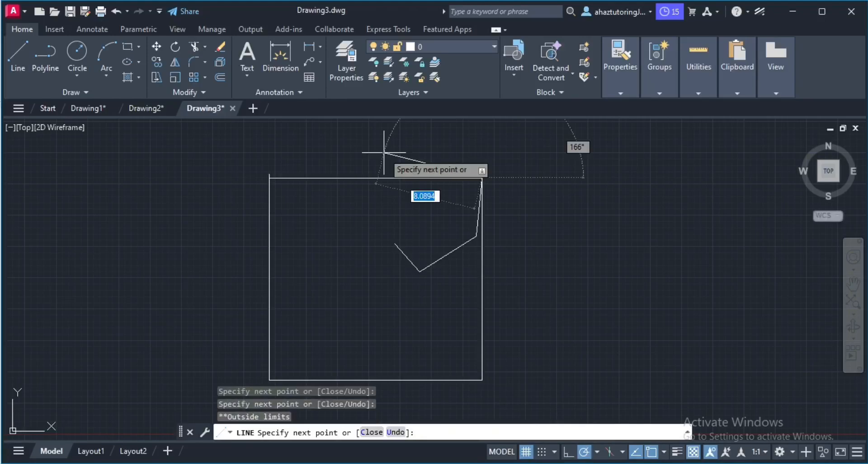
click(356, 147)
scroll(368, 153, up, 2)
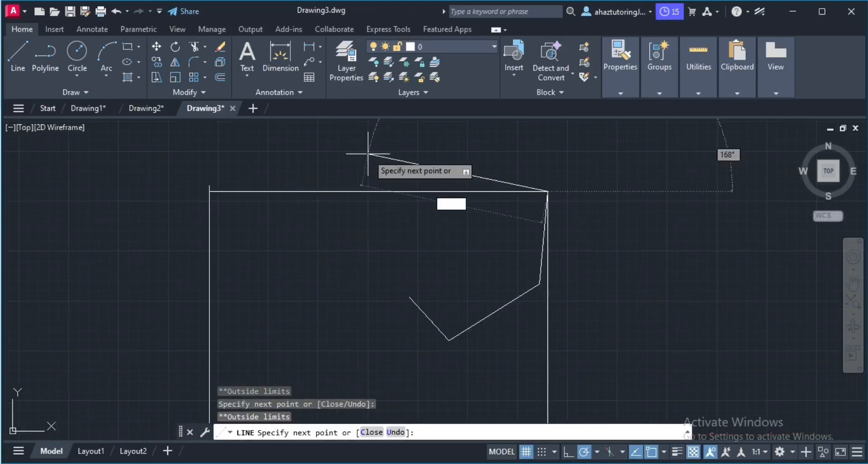
click(219, 280)
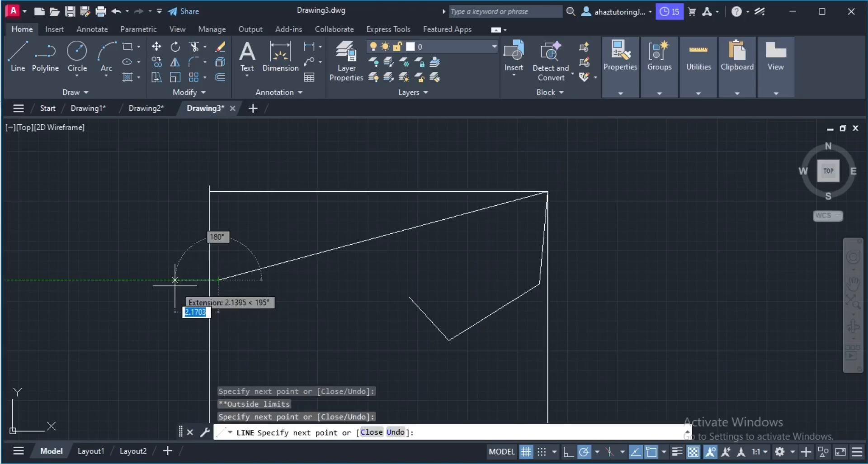
Try to place a line point beyond the rectangle's left edge, and end the Line command.
click(175, 280)
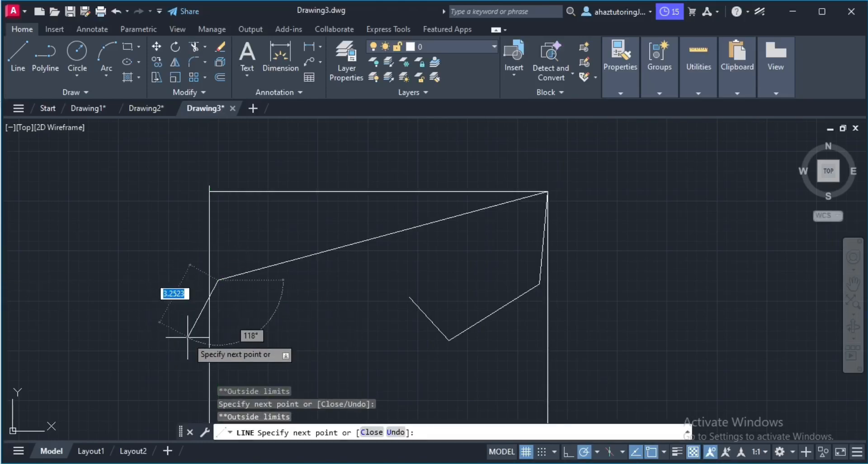
scroll(212, 319, down, 2)
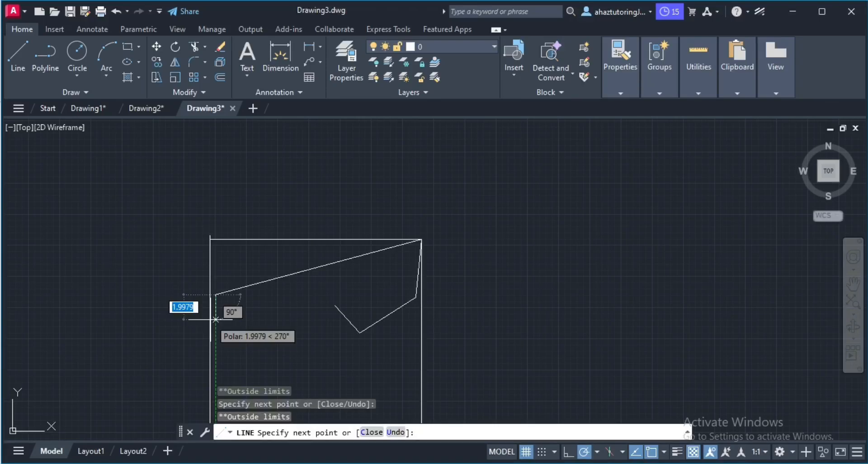
key(Escape)
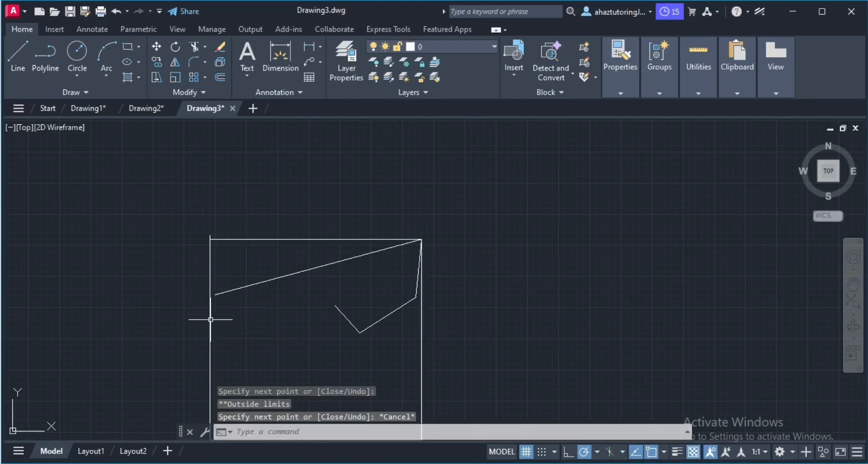
scroll(429, 249, down, 2)
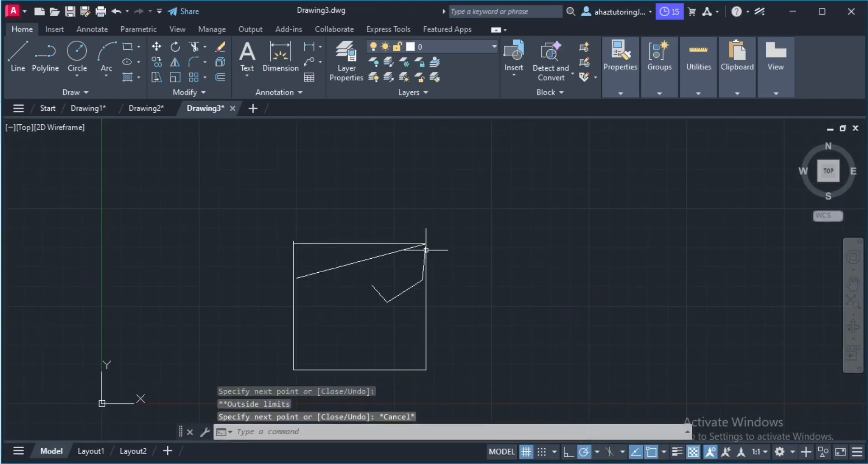
middle_drag(357, 243, 411, 249)
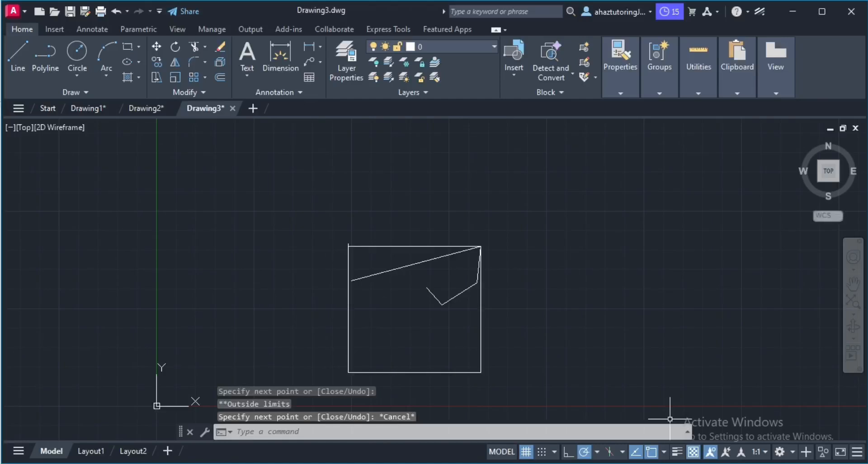